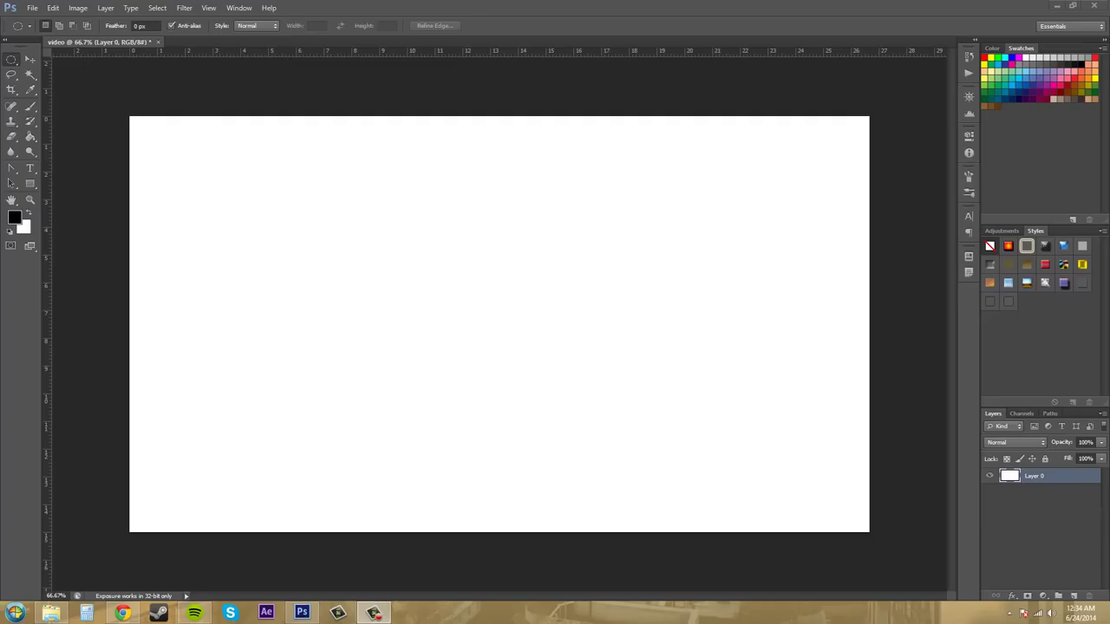
Open the Canvas Size dialog and cancel it without changing anything
left_click(32, 8)
left_click(78, 7)
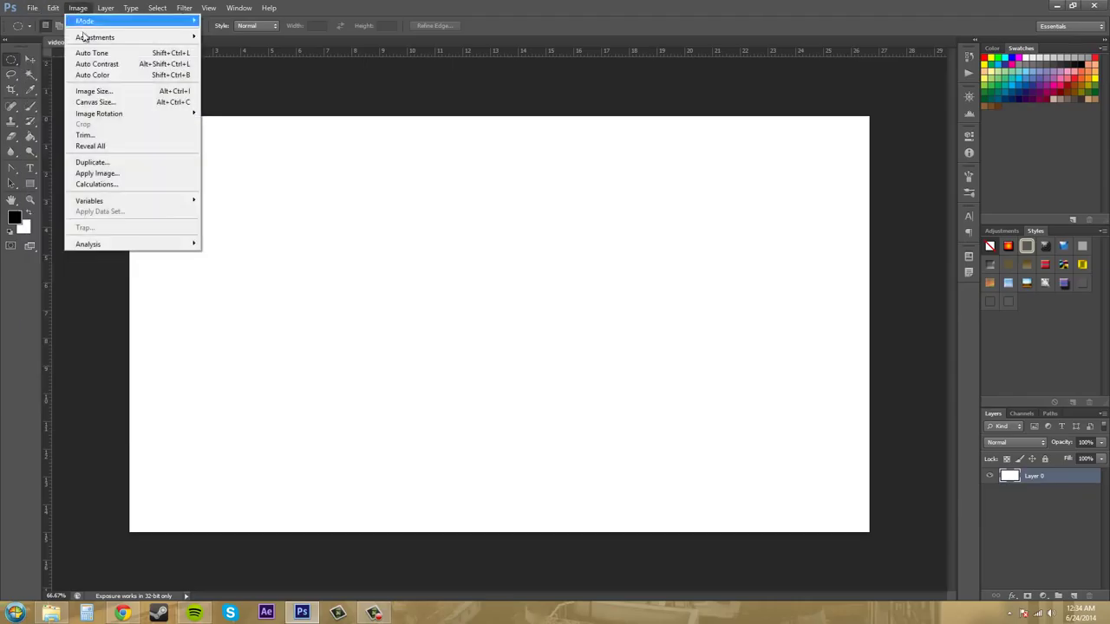
left_click(99, 102)
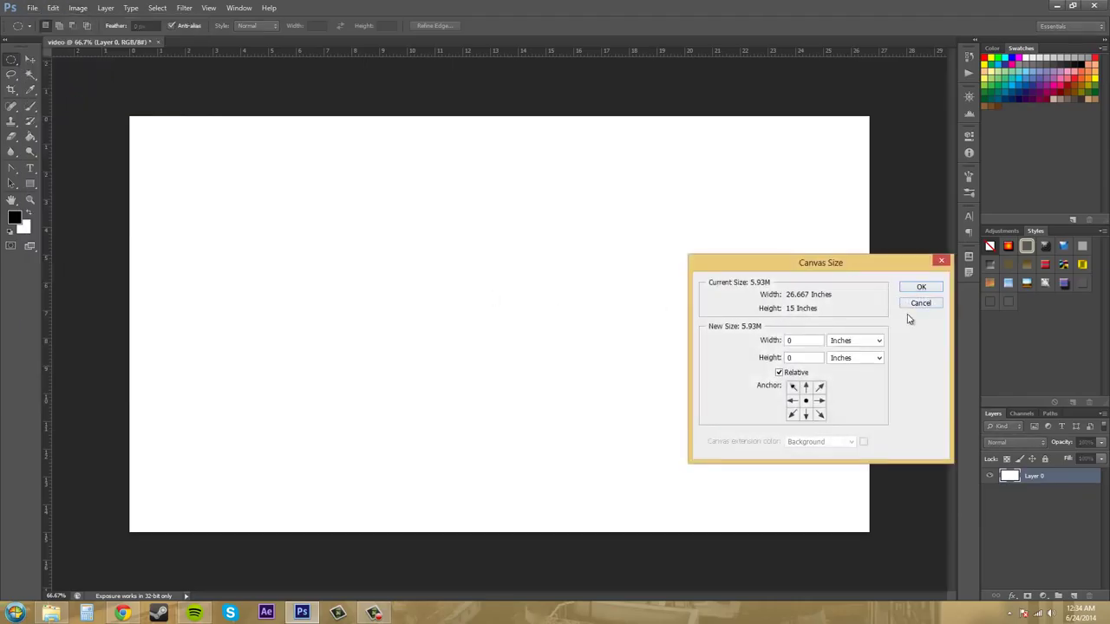
left_click(919, 304)
Close the video document, discarding its unsaved changes
left_click(32, 7)
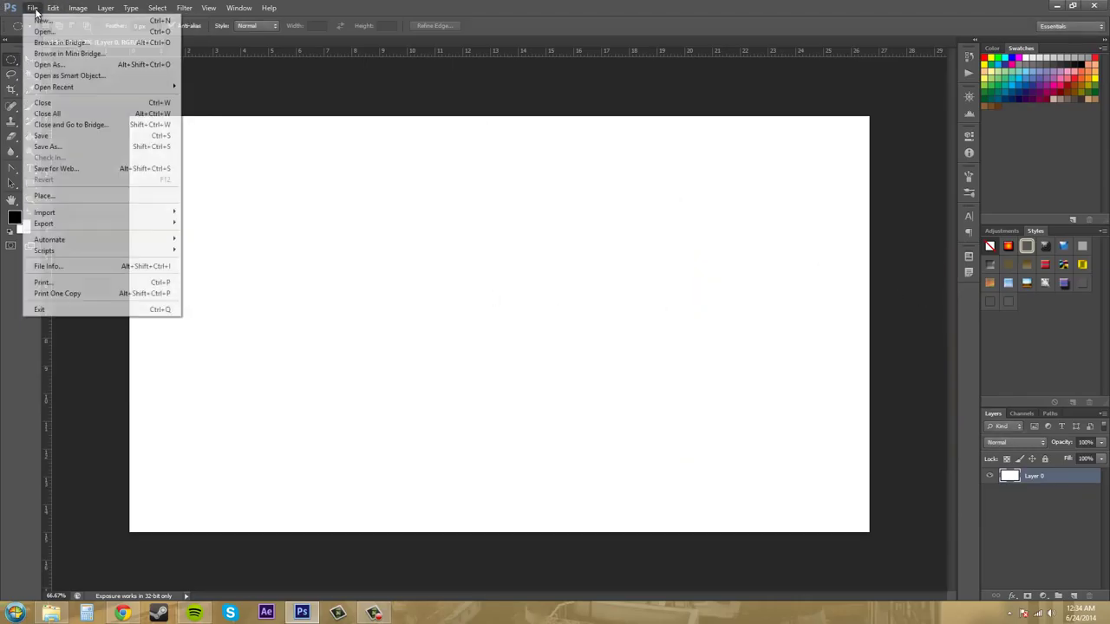
left_click(43, 102)
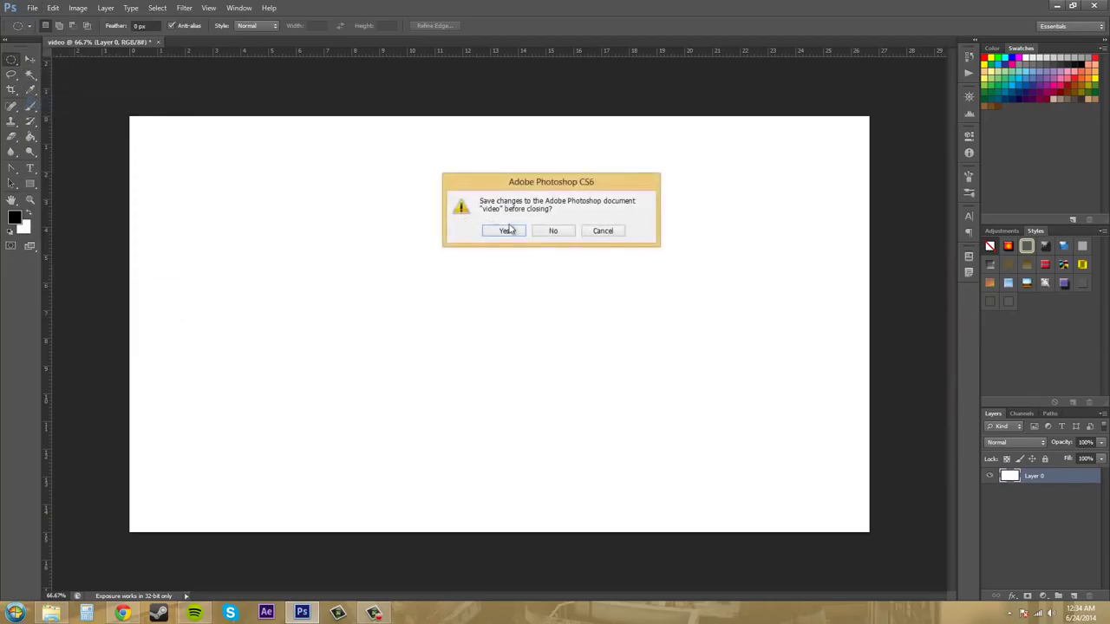
left_click(562, 232)
left_click(41, 8)
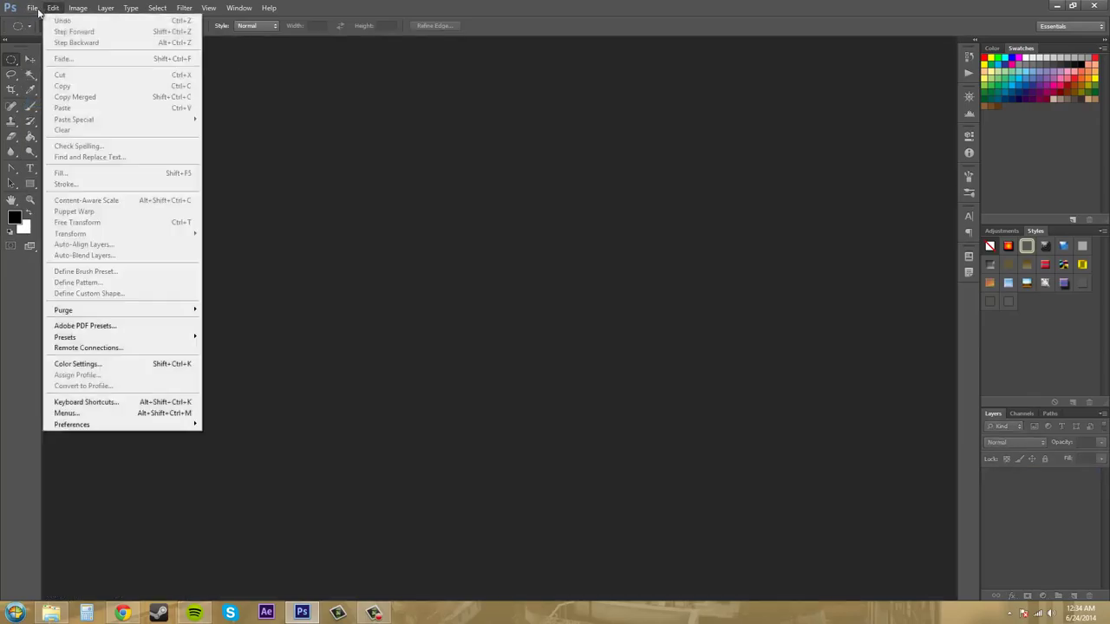
Create a new document named 'Video' from the Film & Video HDTV 1080p/29.97 preset (1920 × 1080)
left_click(39, 21)
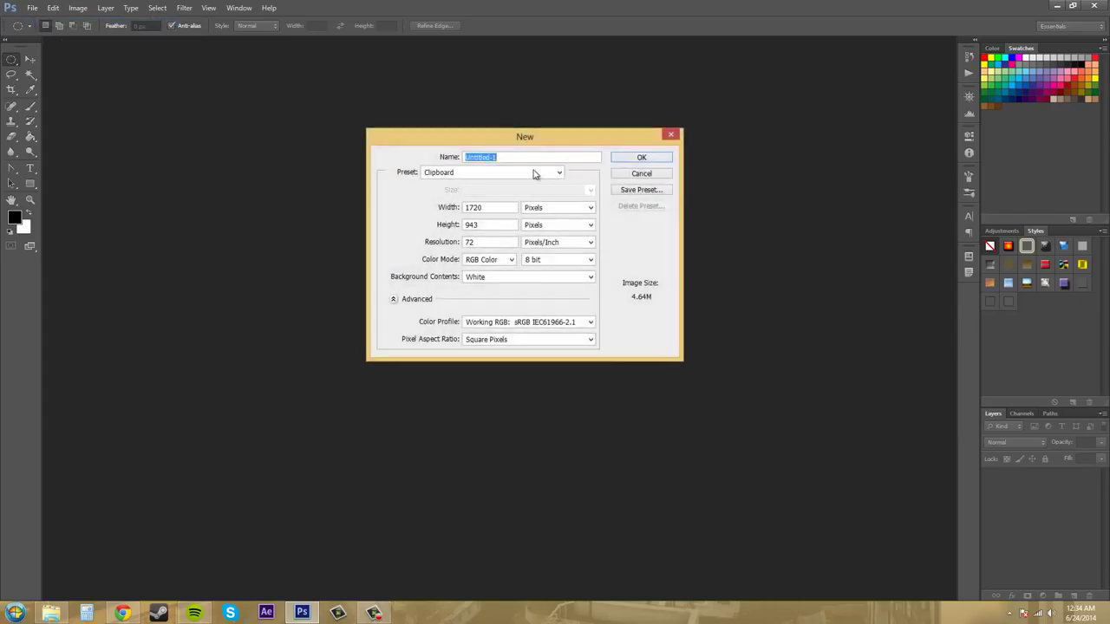
left_click_drag(532, 156, 407, 162)
type("Video")
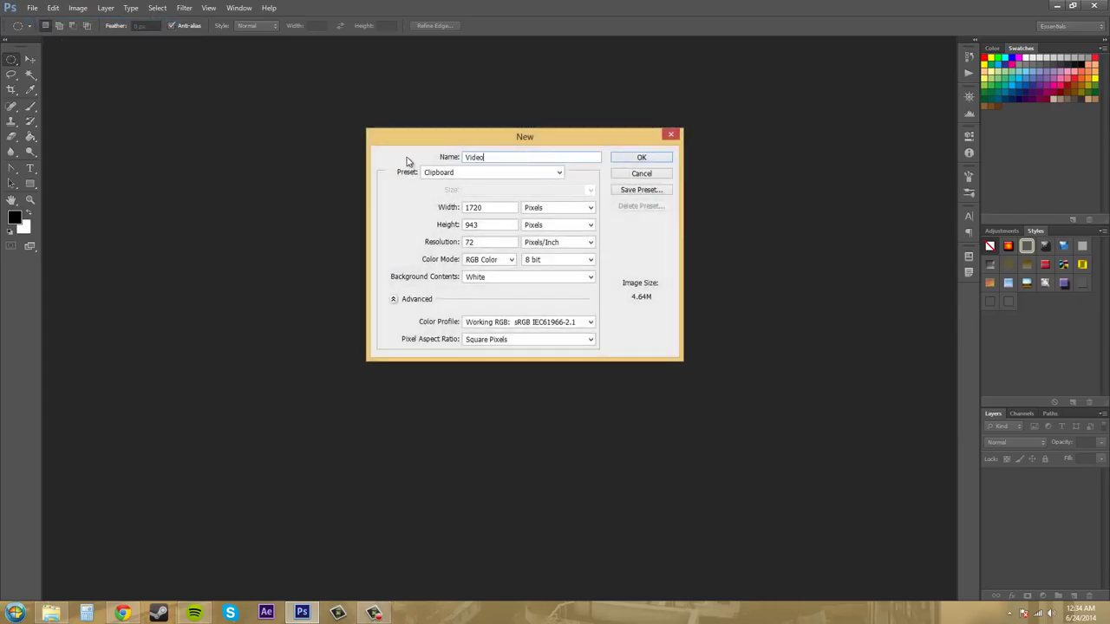
left_click(449, 173)
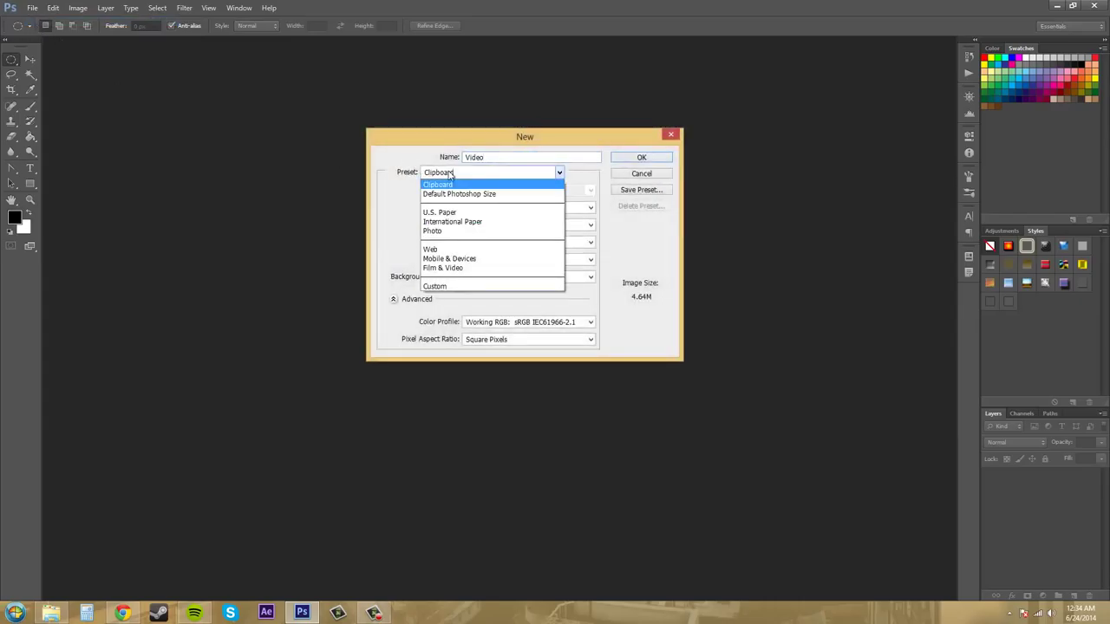
left_click(443, 268)
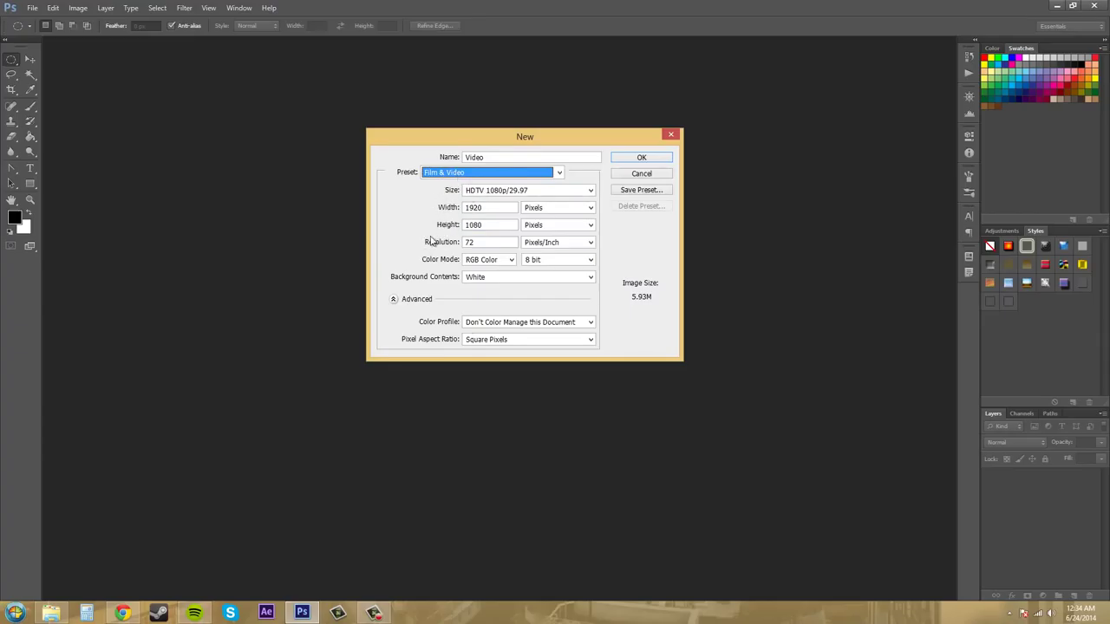
left_click(639, 160)
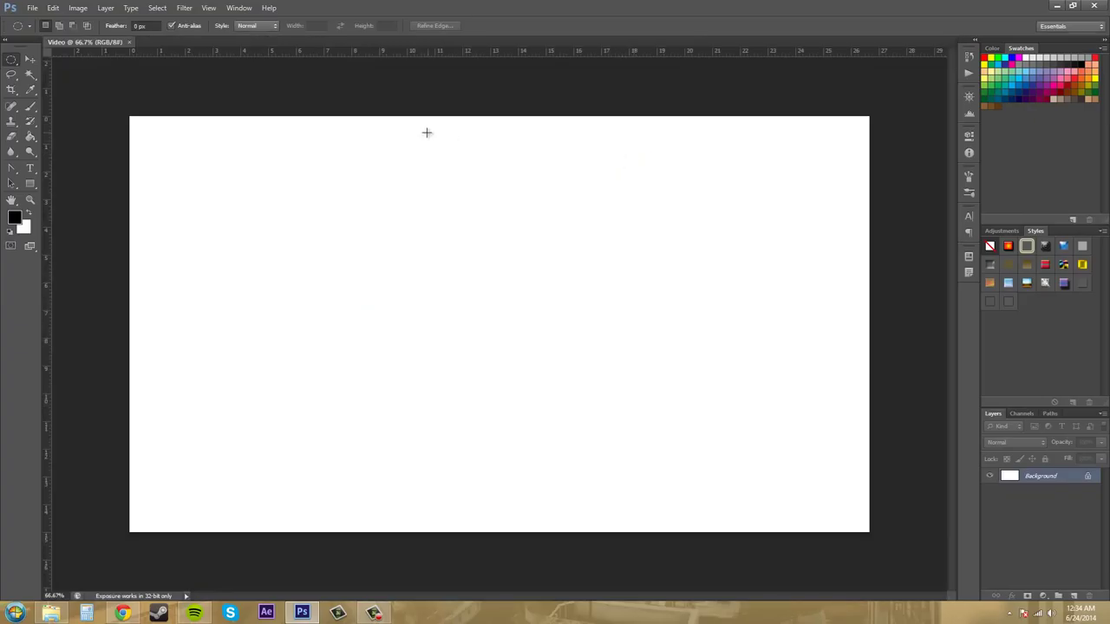
Drag an Elliptical Marquee selection from the canvas's top-left to bottom-right corner
left_click(13, 60)
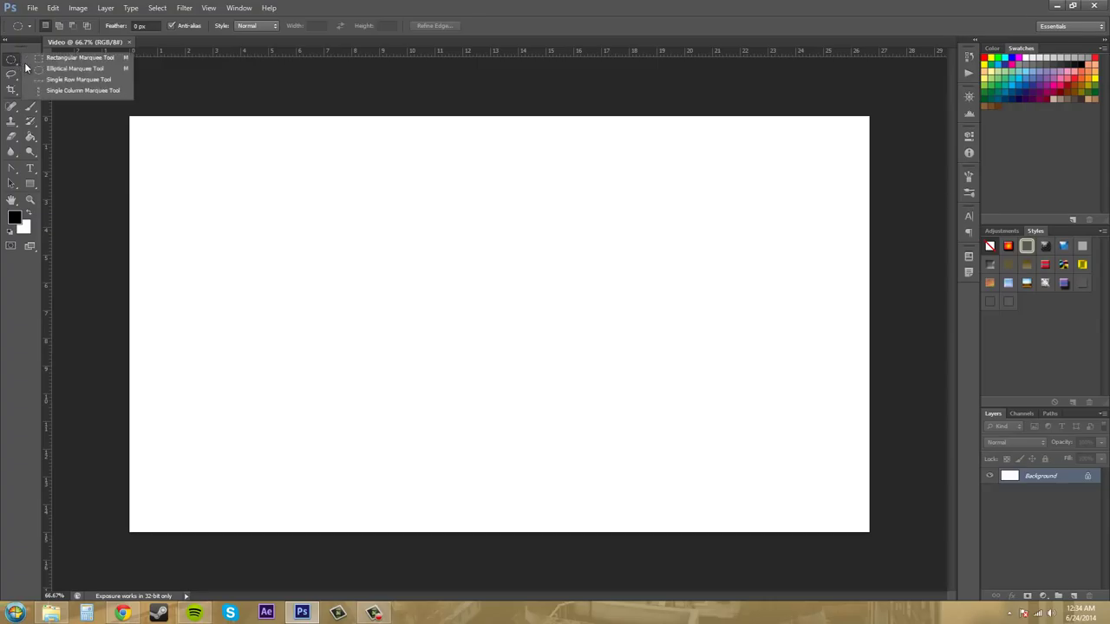
left_click(80, 68)
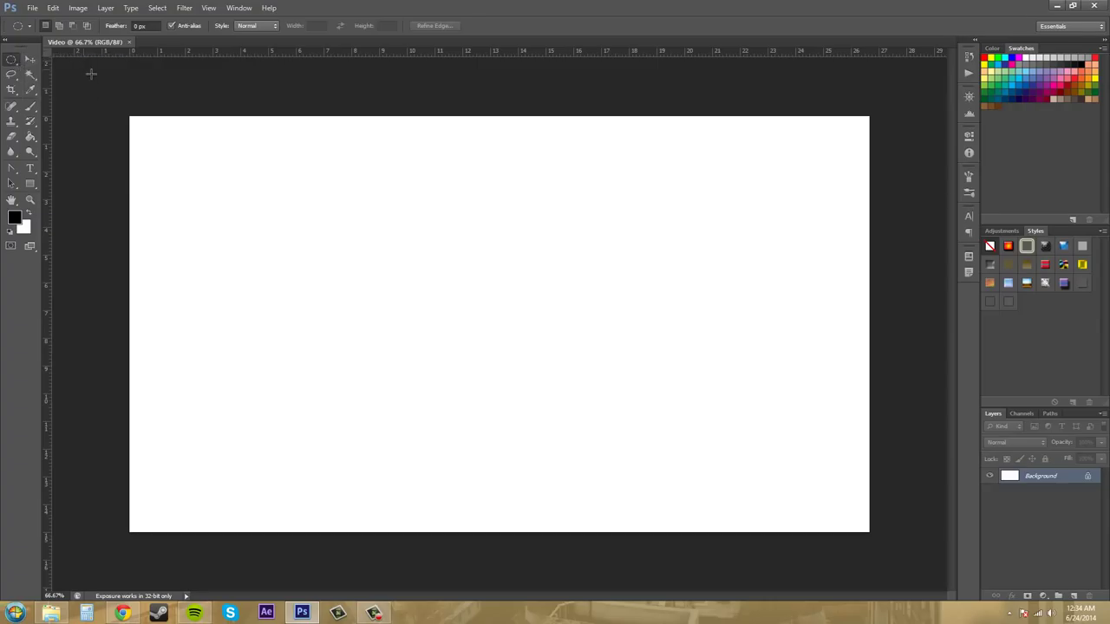
left_click_drag(130, 116, 871, 530)
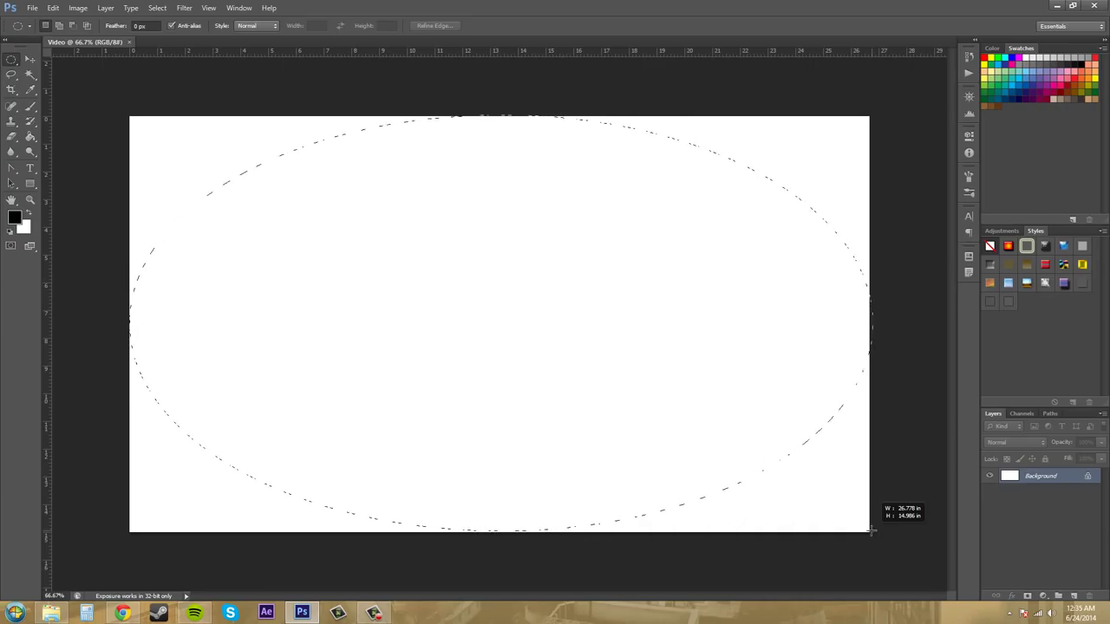
left_click_drag(872, 530, 870, 530)
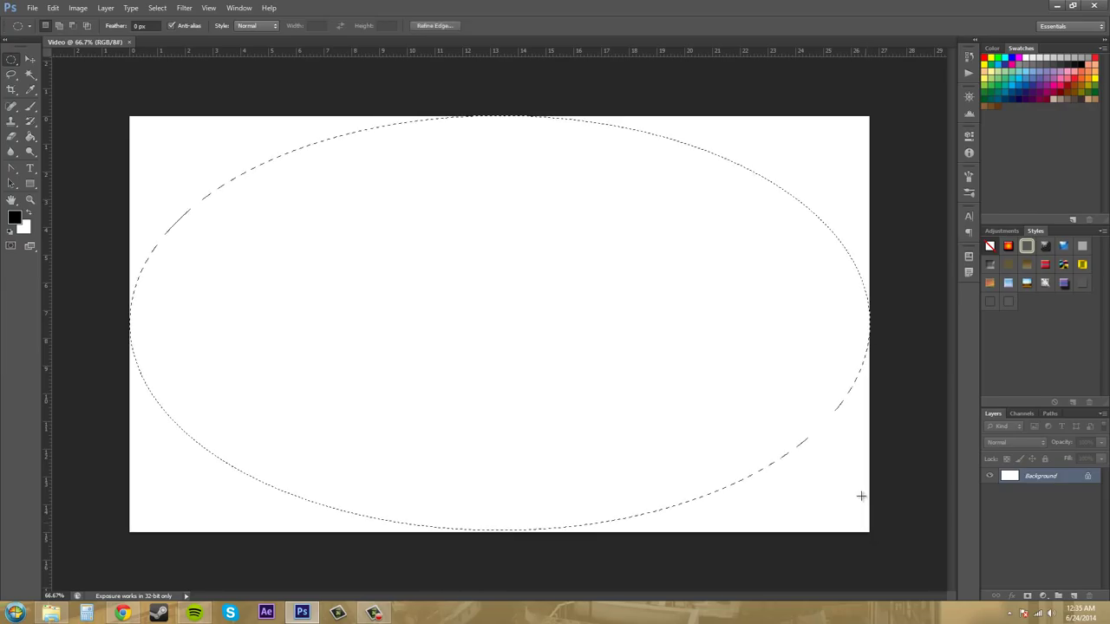
left_click(254, 25)
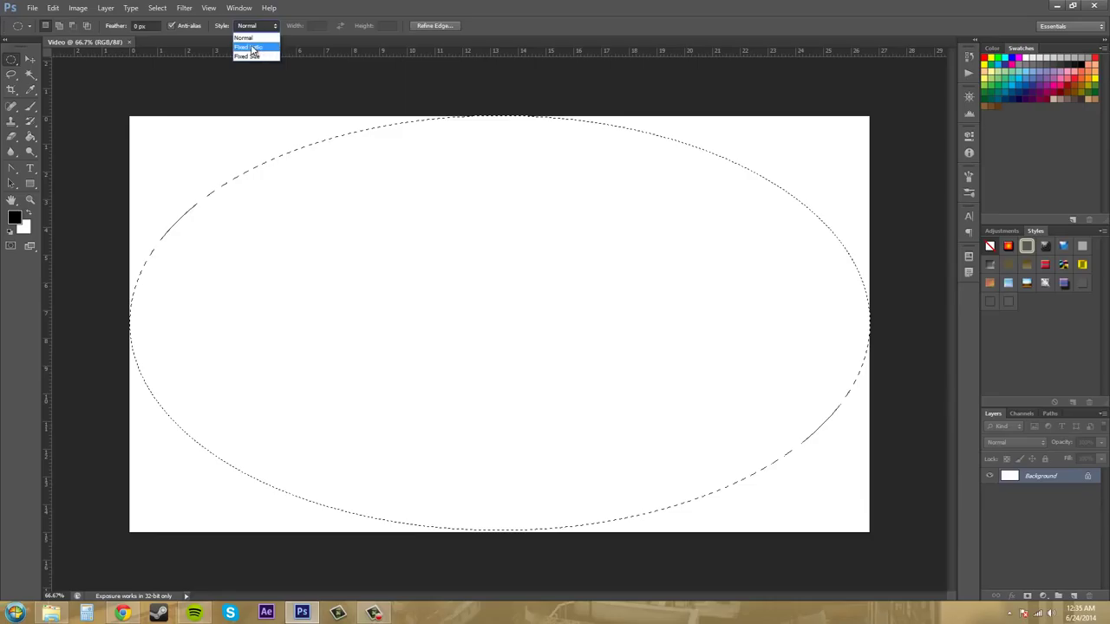
Set the marquee style to Fixed Size with Width 1920 px and Height 1080 px
key("Escape")
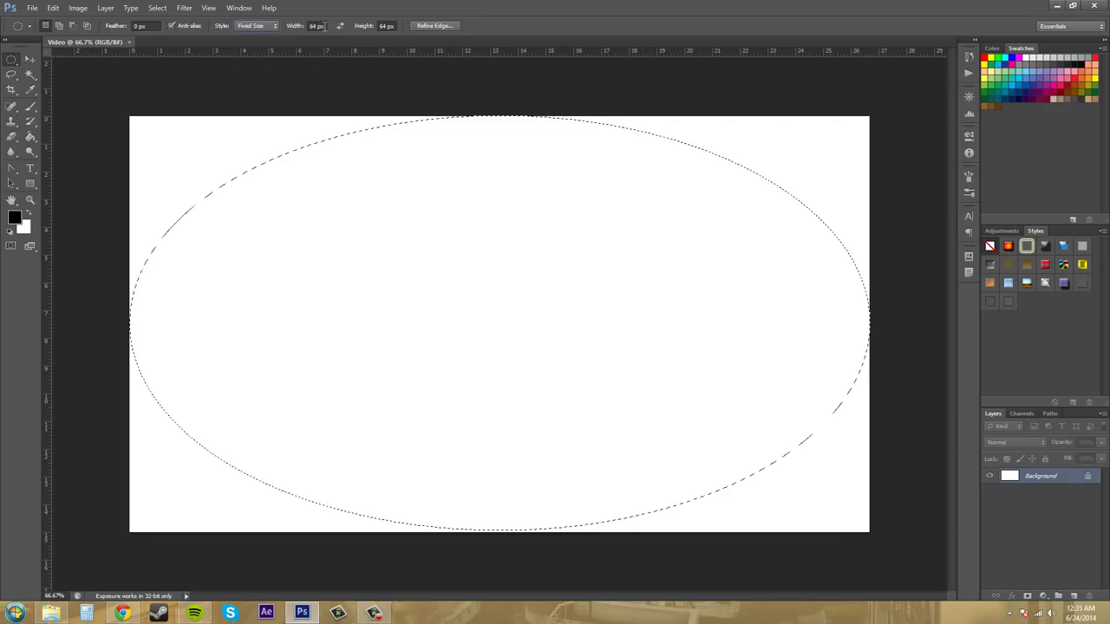
left_click(317, 26)
type("1920")
left_click(387, 26)
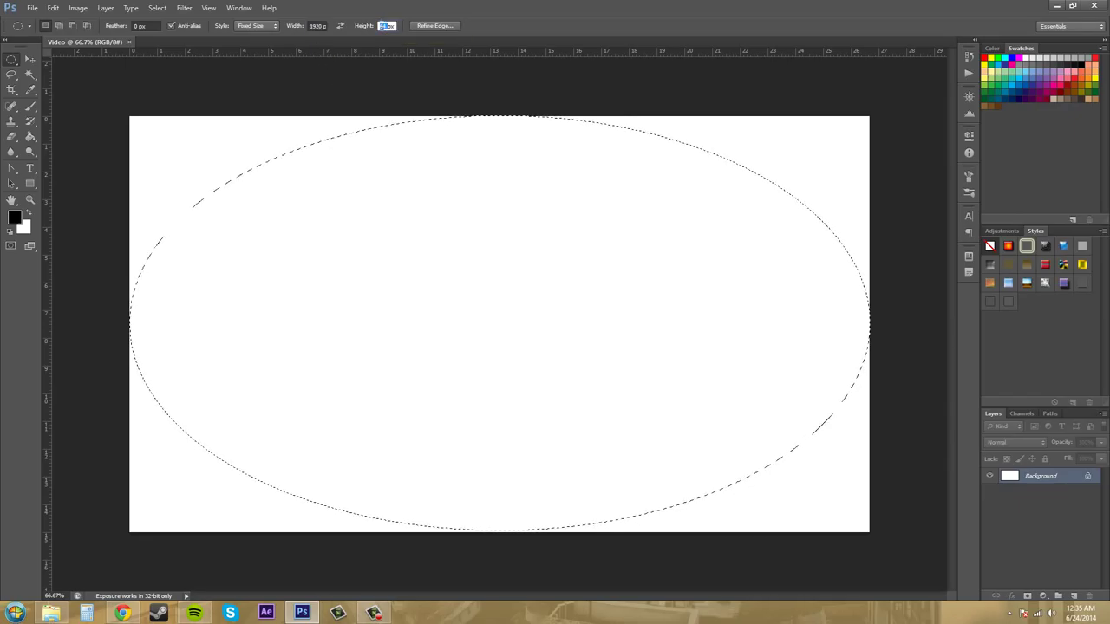
type("1080")
key("Return")
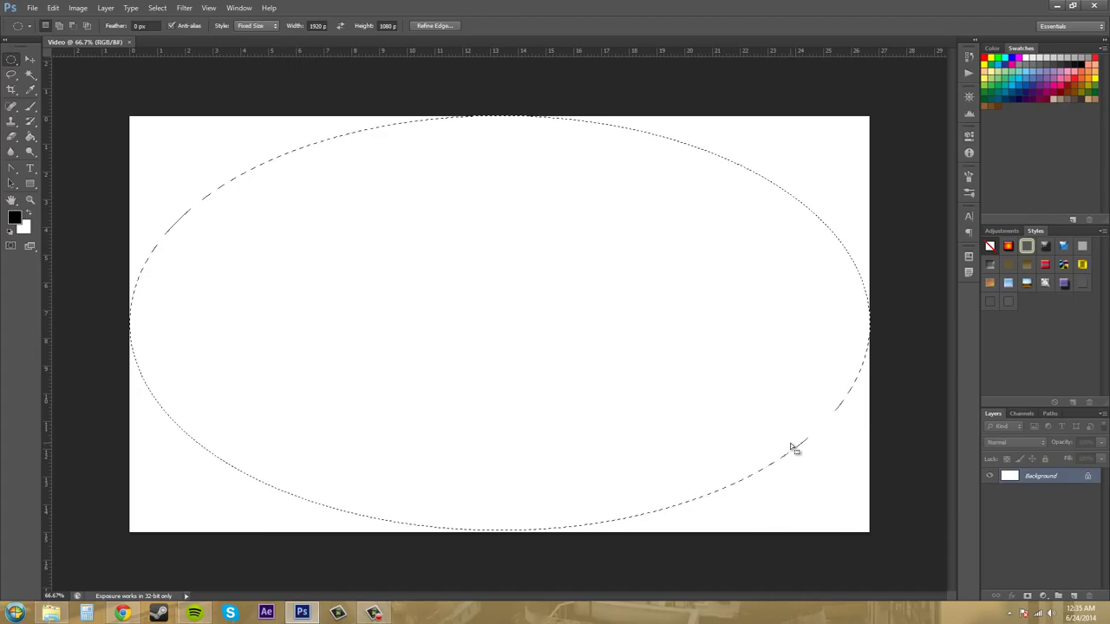
left_click(30, 26)
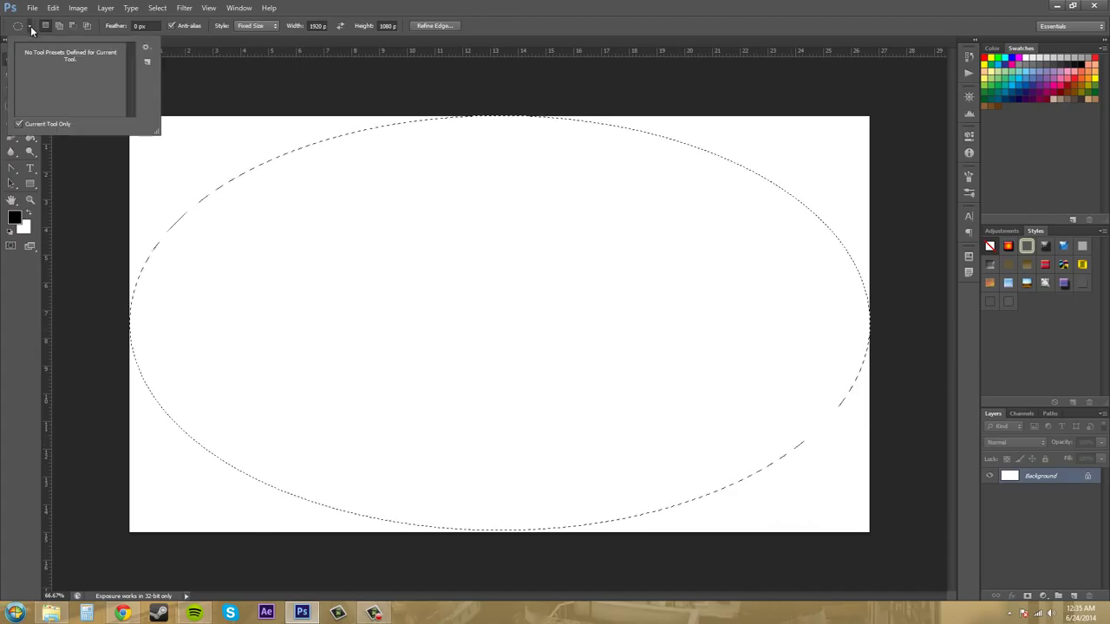
Create a new tool preset named 'HDTV Vignette' storing the 1920 × 1080 fixed-size ellipse
left_click(147, 62)
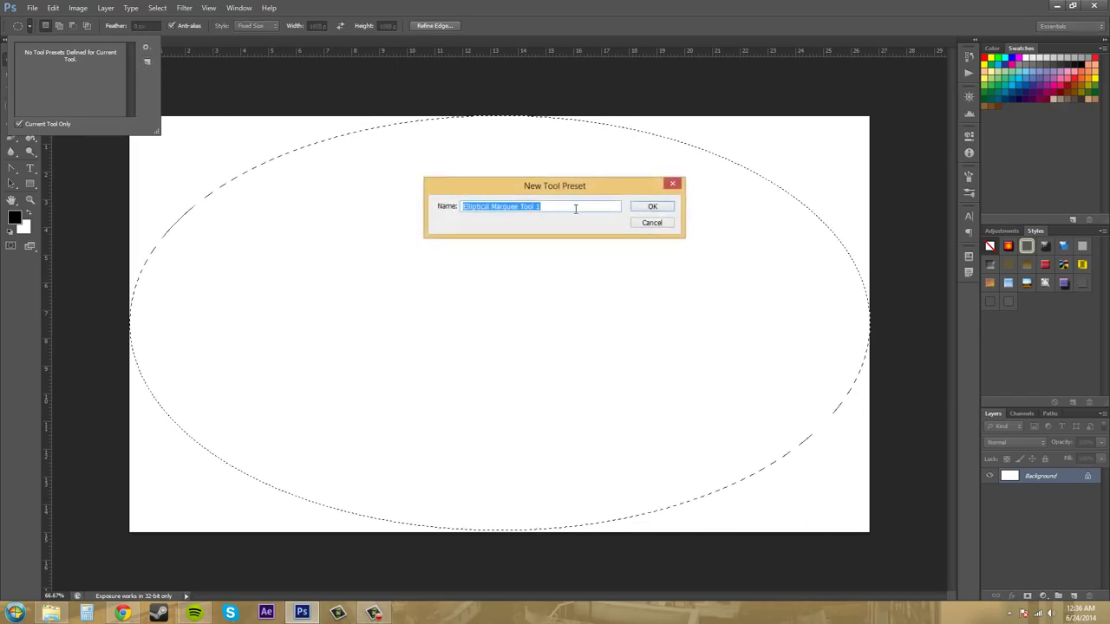
type("HDTV")
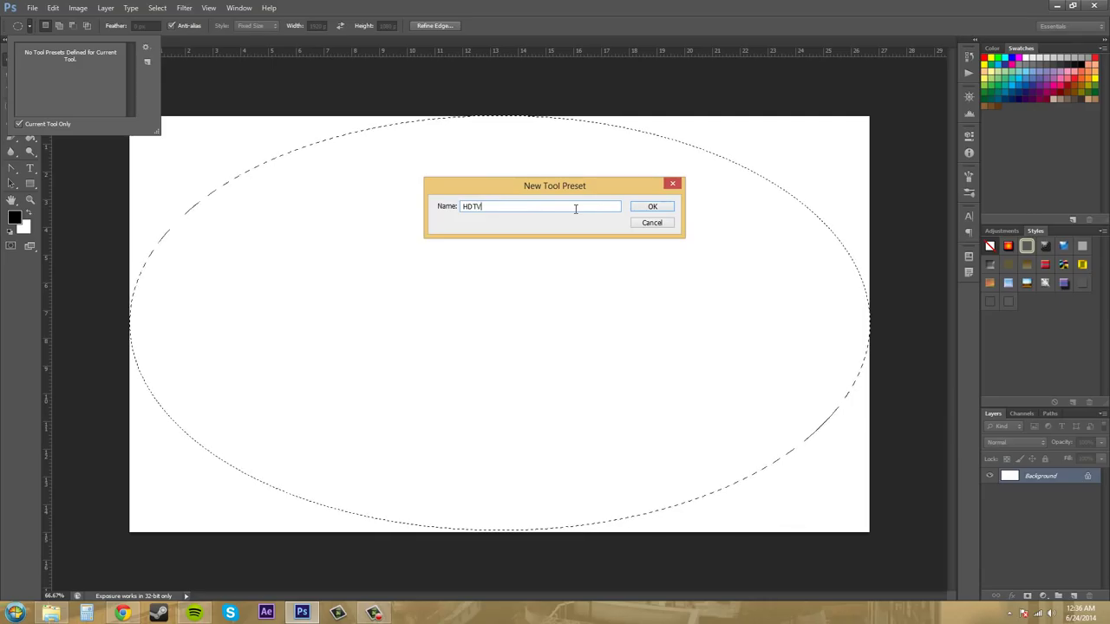
type(" Vi")
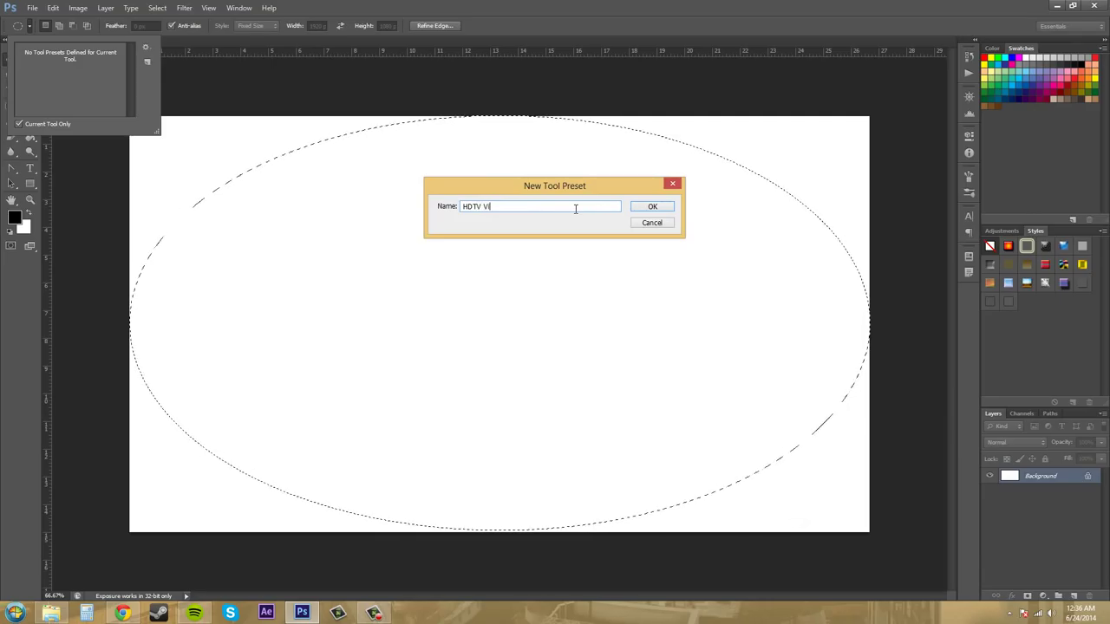
type("gnette")
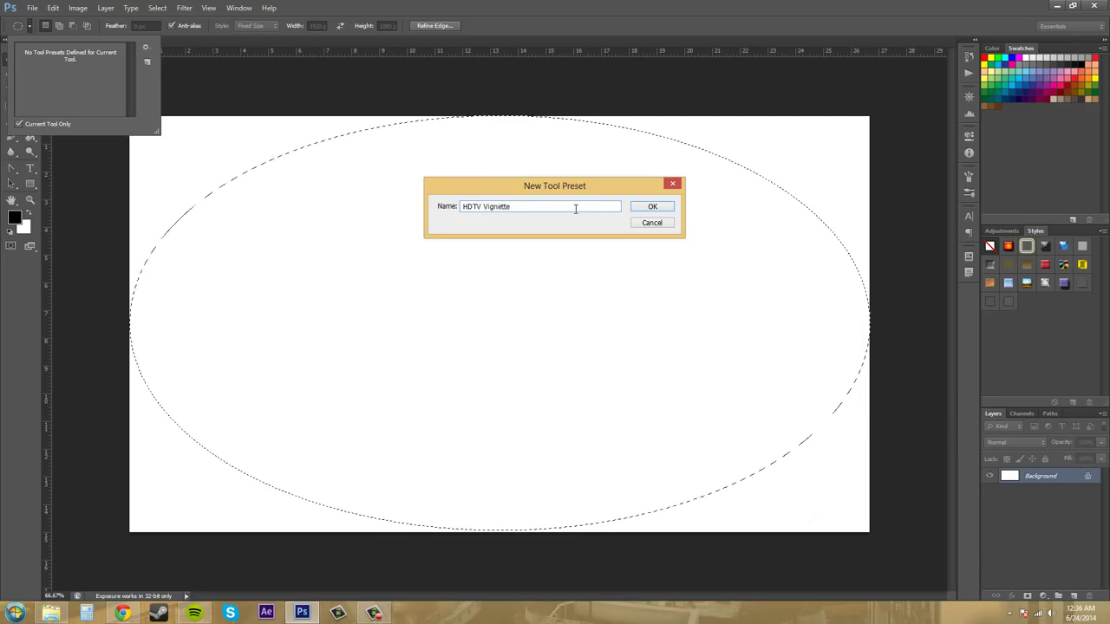
left_click(659, 208)
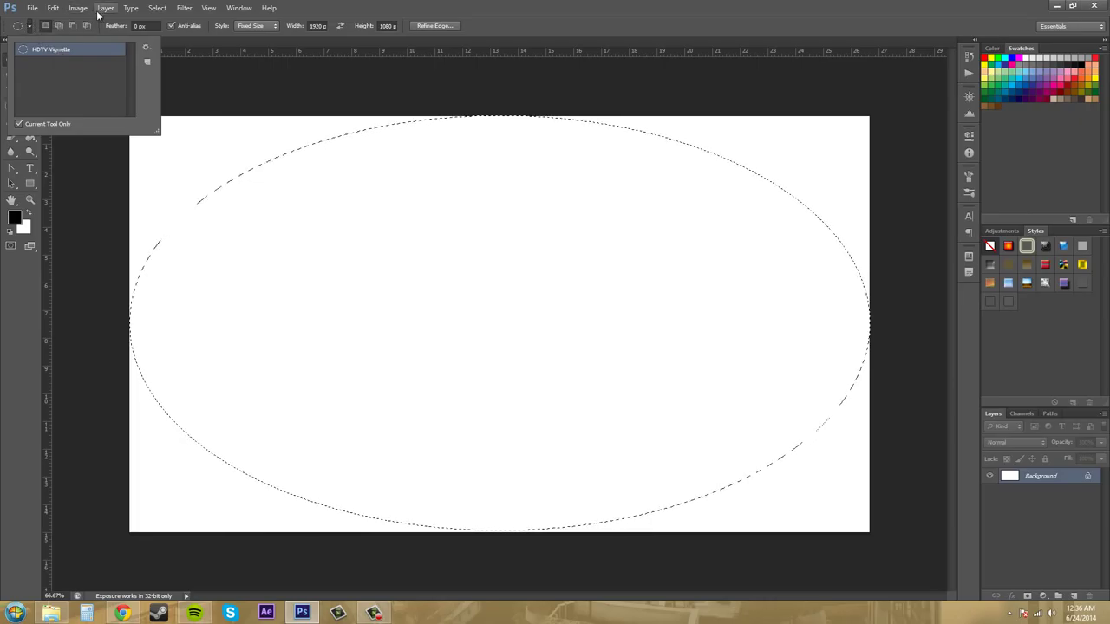
Deselect the existing ellipse selection from the Select menu
left_click(52, 8)
mouse_move(157, 9)
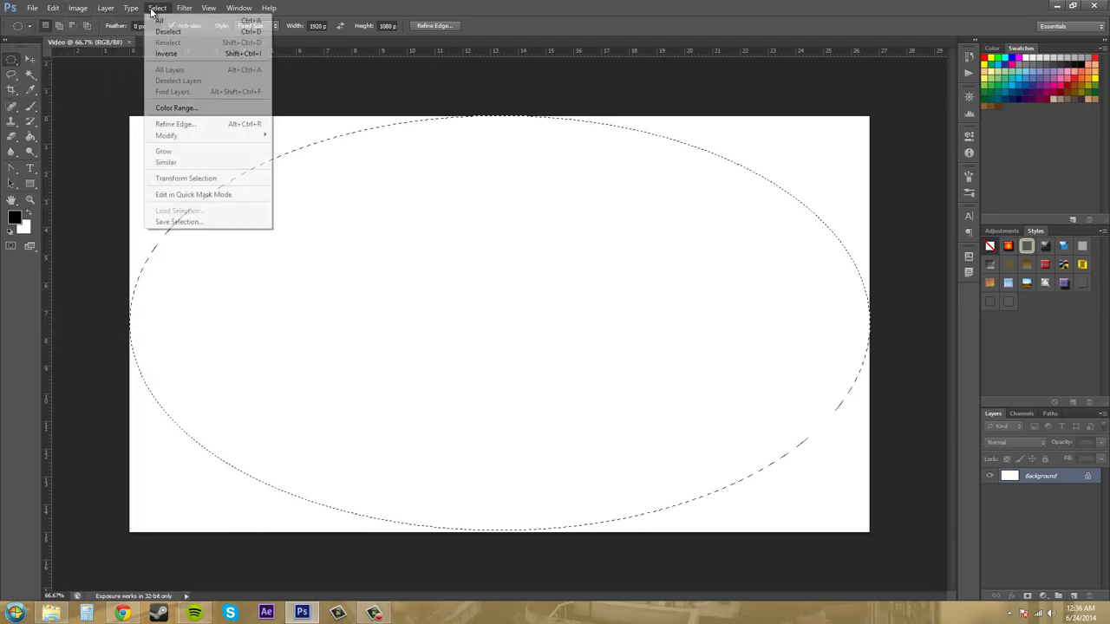
left_click(163, 32)
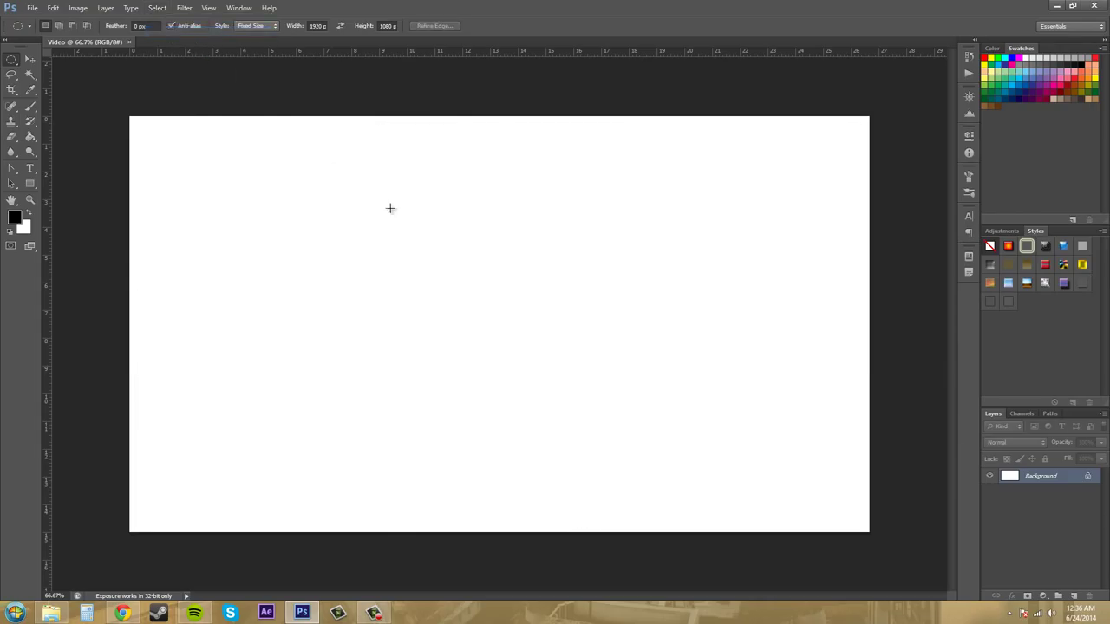
Apply the HDTV Vignette preset and place the ellipse at the canvas's top-left corner
left_click(33, 28)
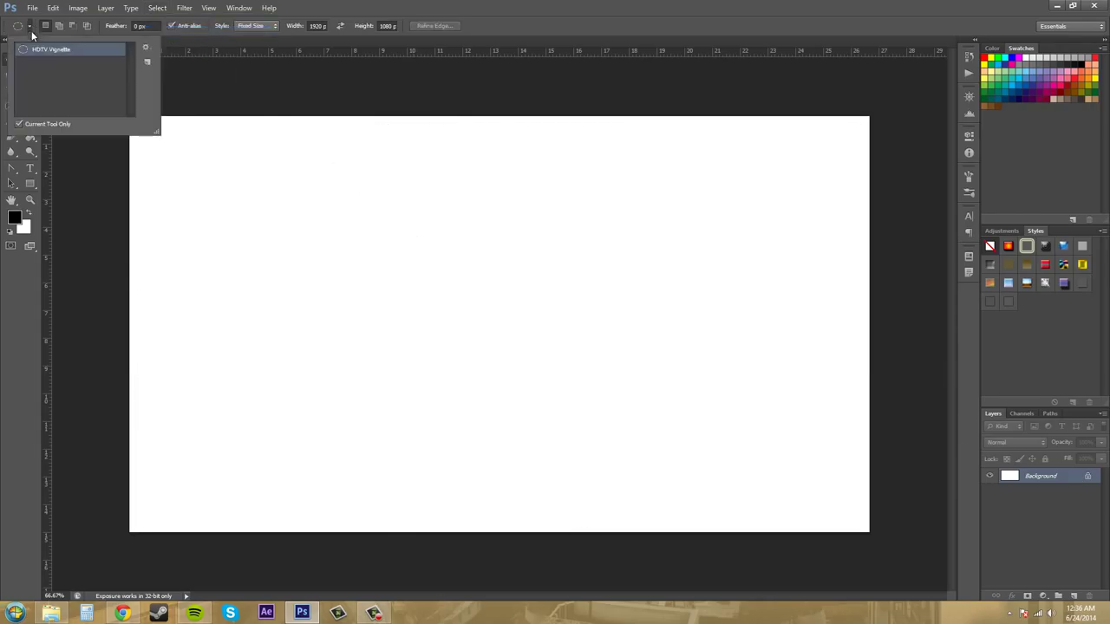
left_click(47, 49)
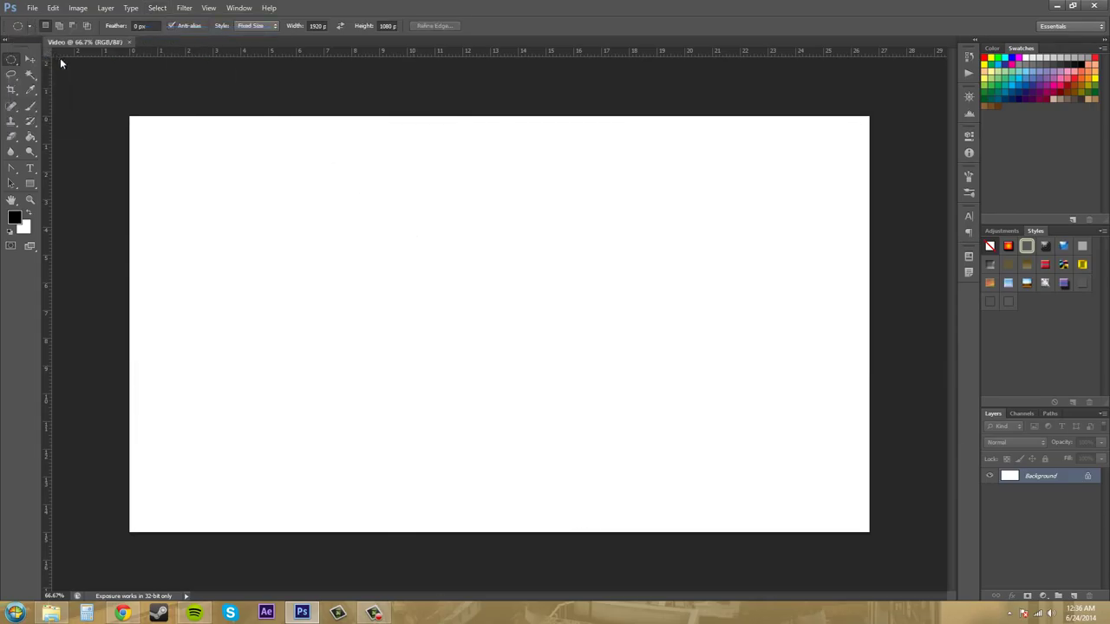
left_click(128, 115)
Show the Tool Presets panel to confirm HDTV Vignette is listed, then collapse it
left_click(209, 9)
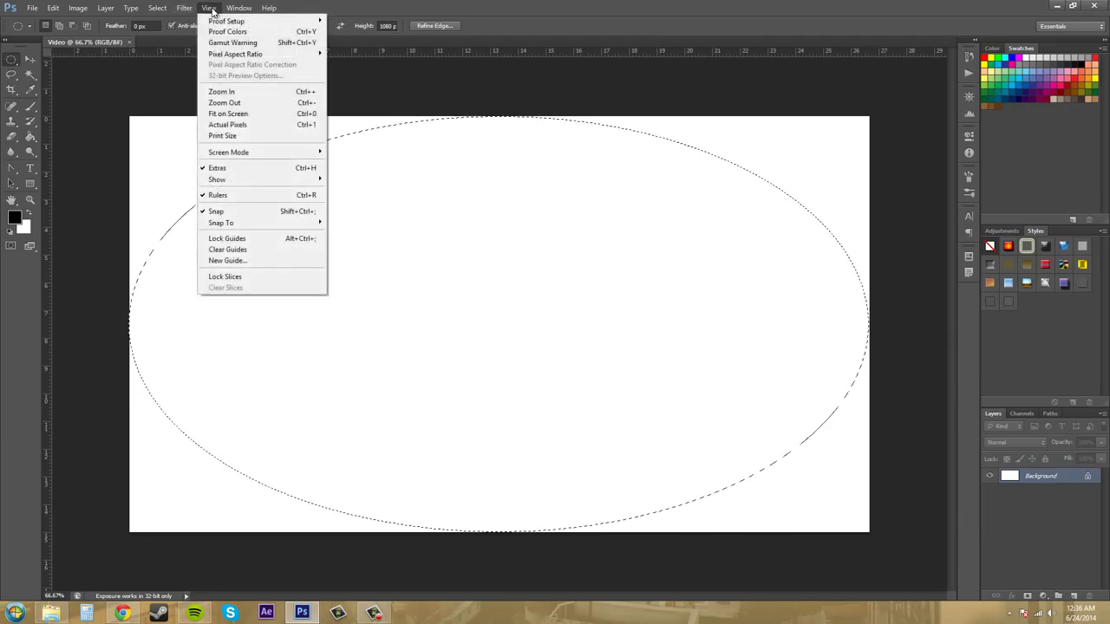
mouse_move(242, 8)
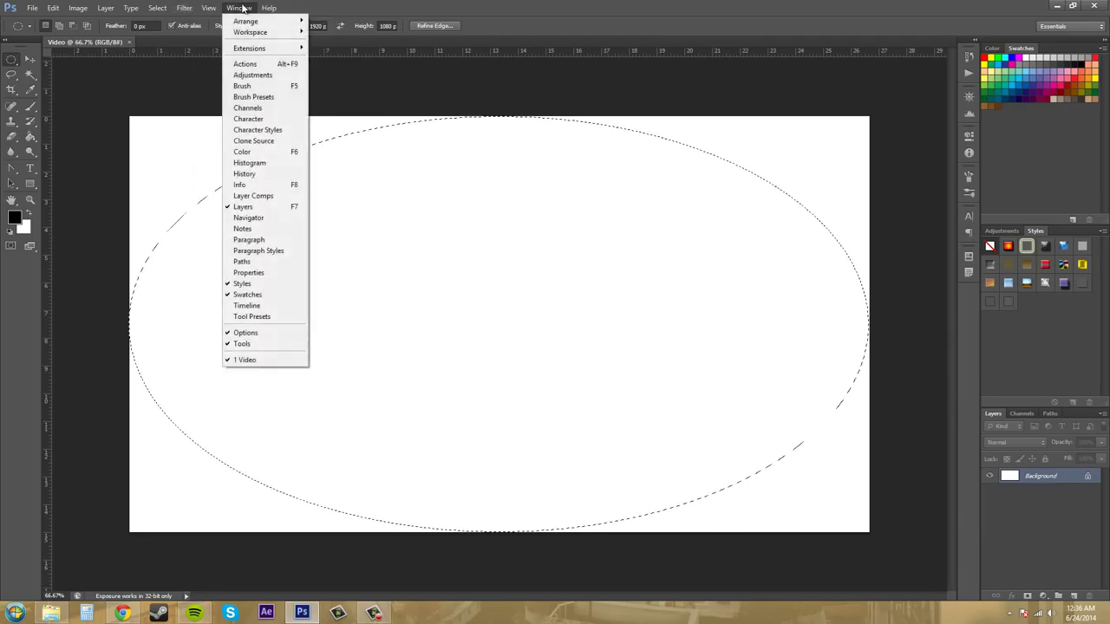
left_click(257, 316)
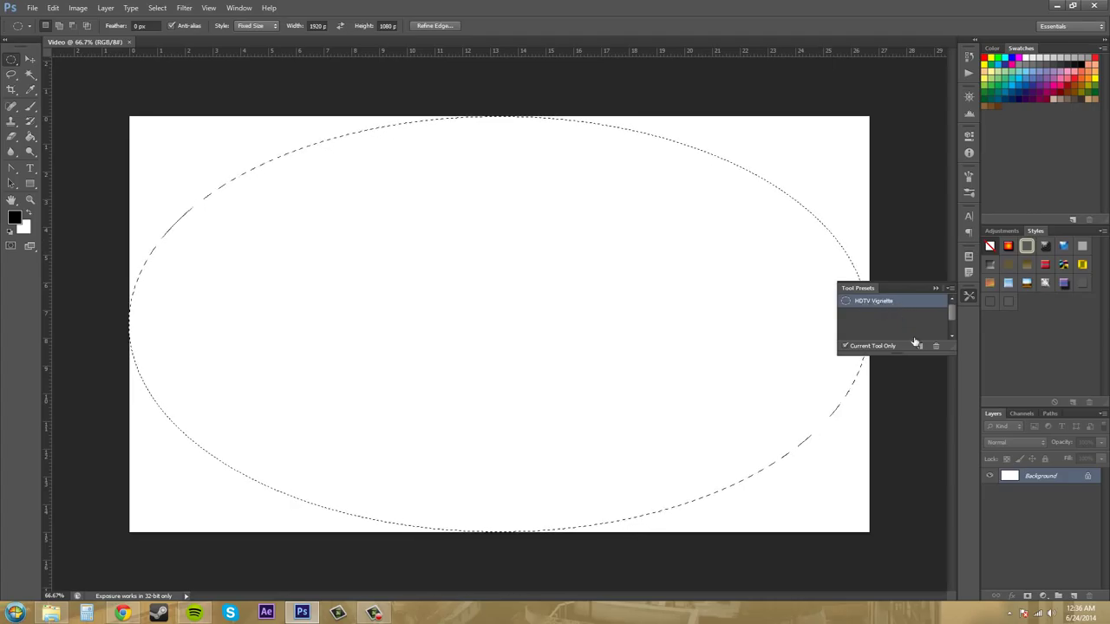
left_click(970, 297)
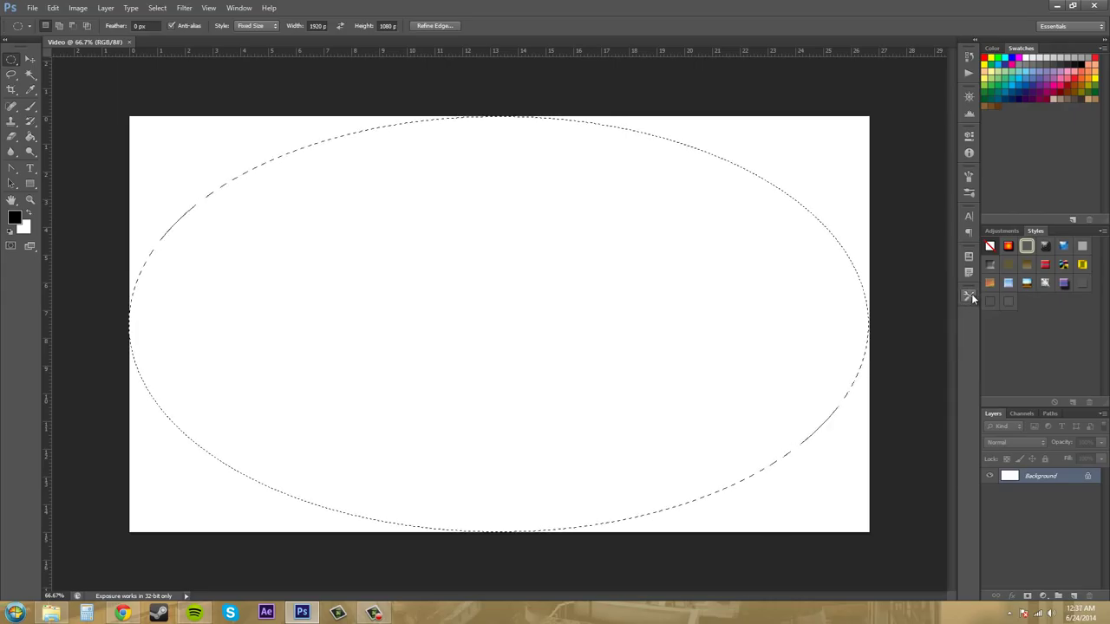